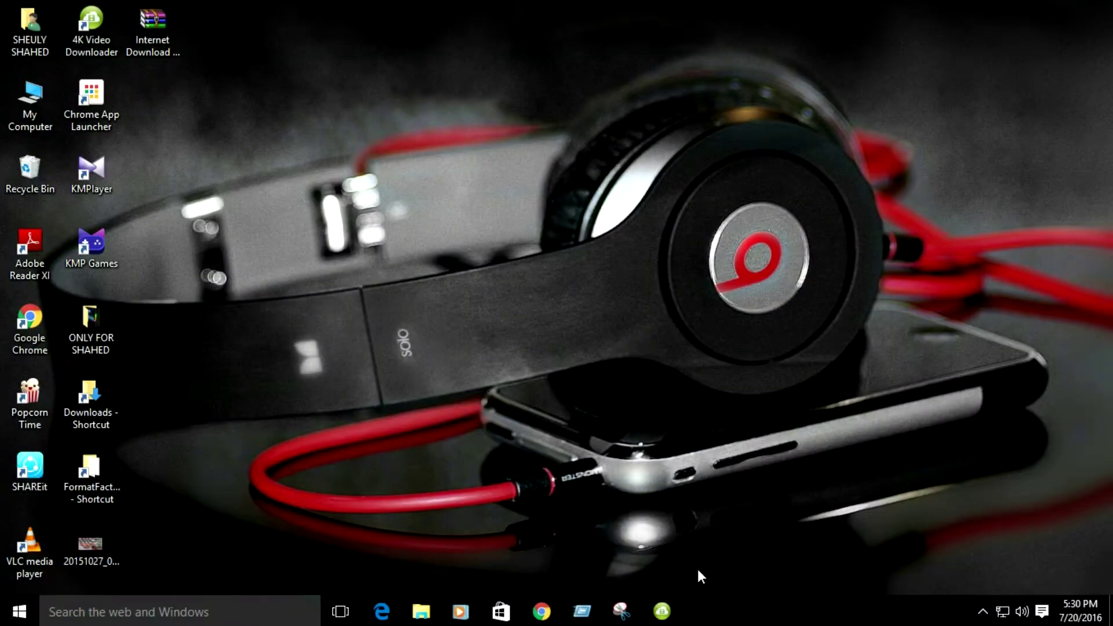
- Switch to Google Chrome and bring up the MediaFire download page for the Internet Download Manager 6.25 archive
left_click(544, 612)
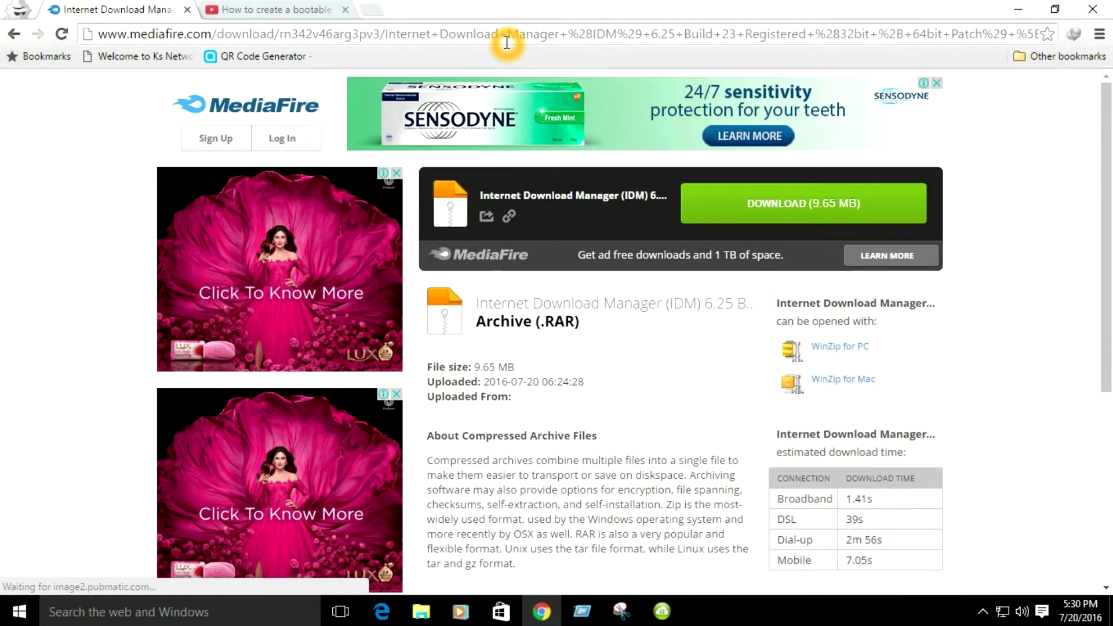
left_click(745, 206)
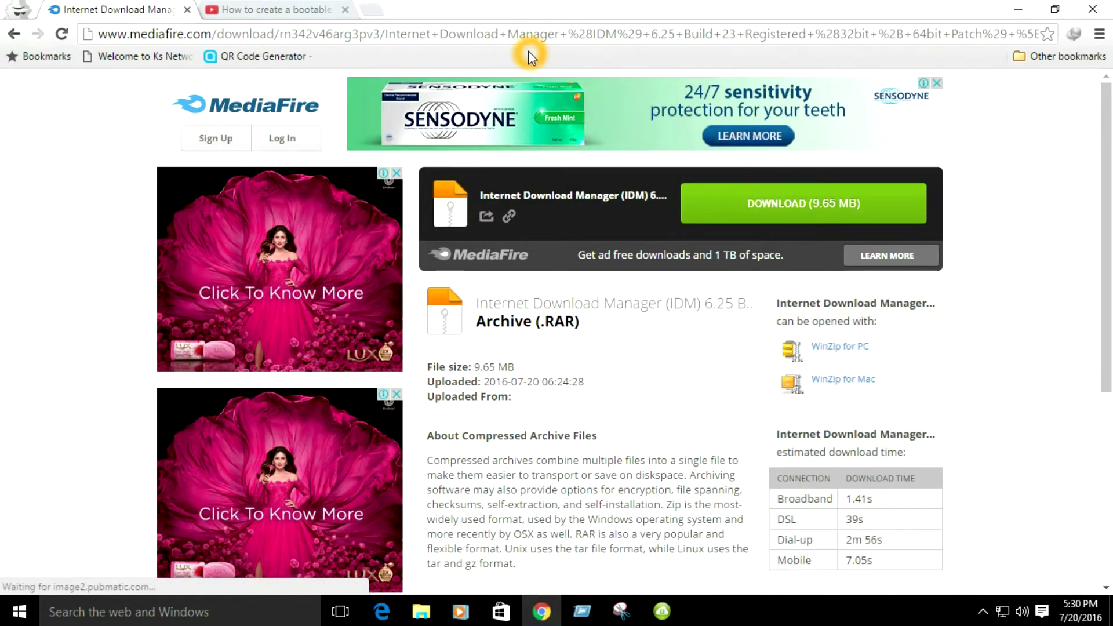
left_click(765, 195)
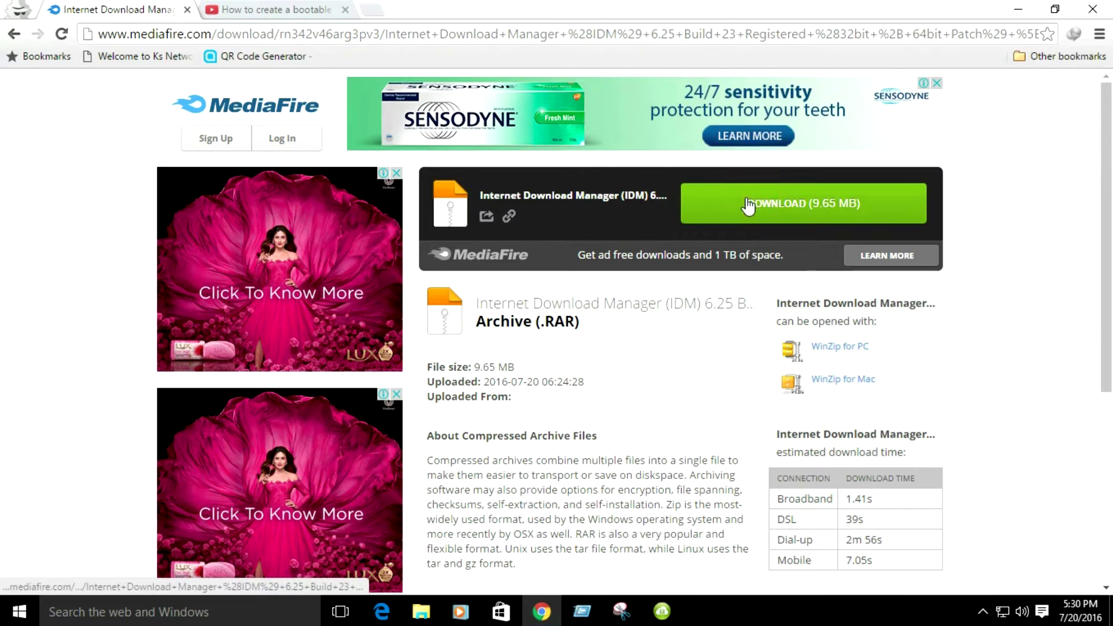
left_click(898, 209)
left_click(869, 205)
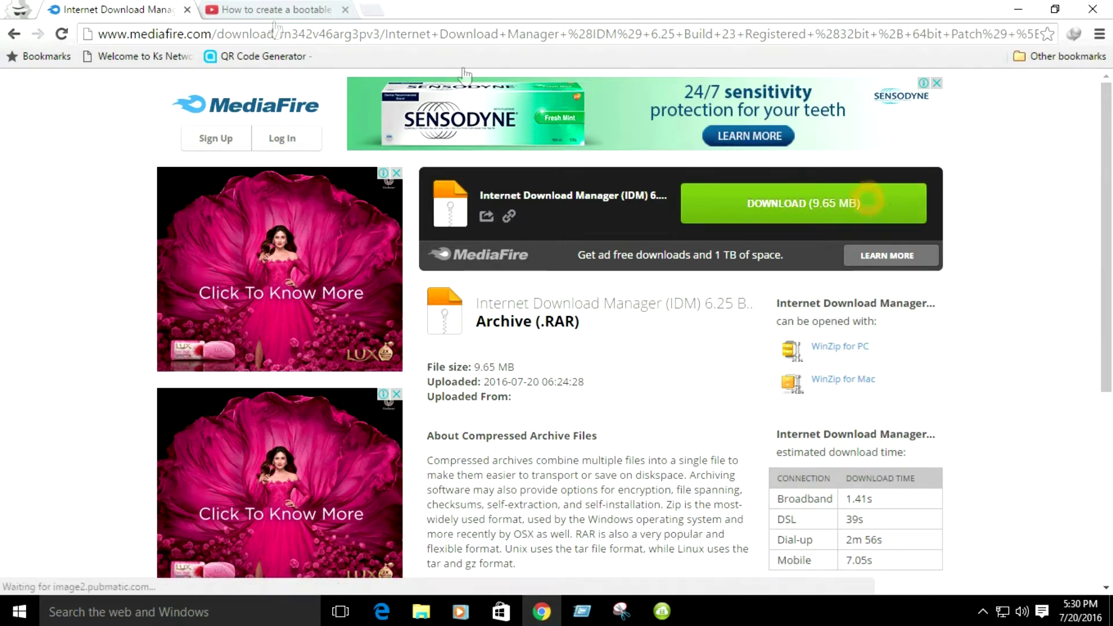
- Examine the full YouTube description of the bootable USB flash drive video, including its links
left_click(243, 7)
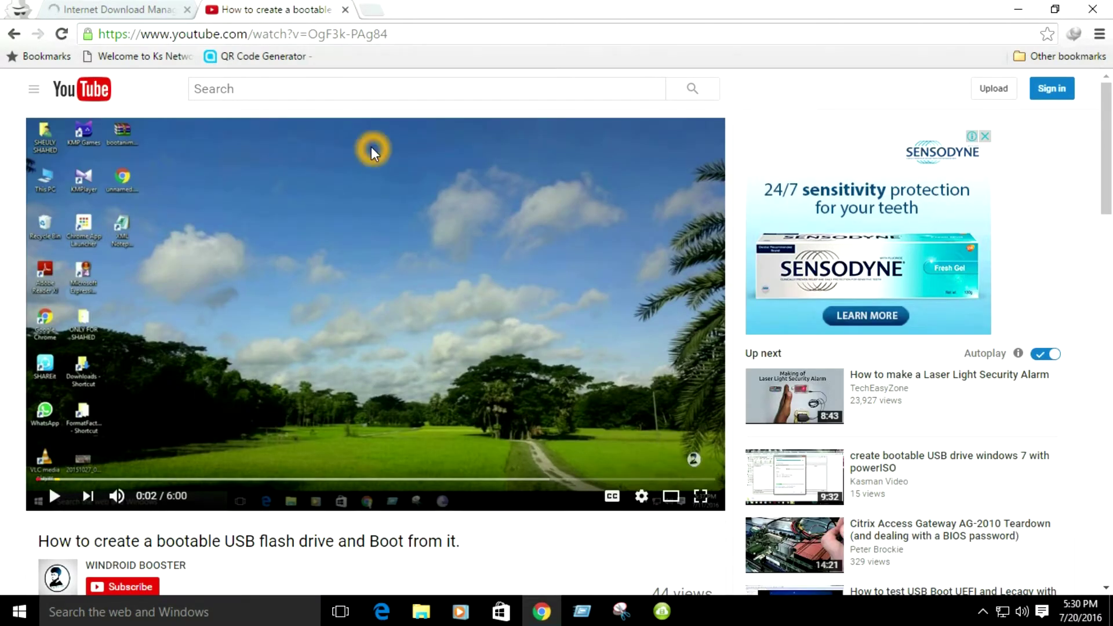
scroll(478, 261, "down", 3)
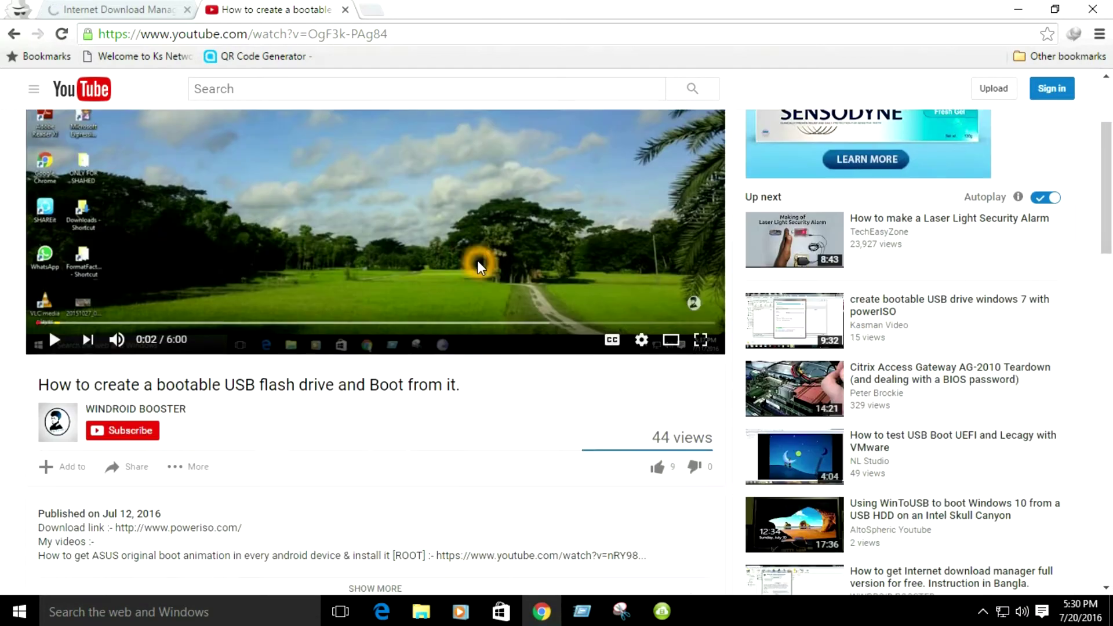
scroll(478, 260, "down", 1)
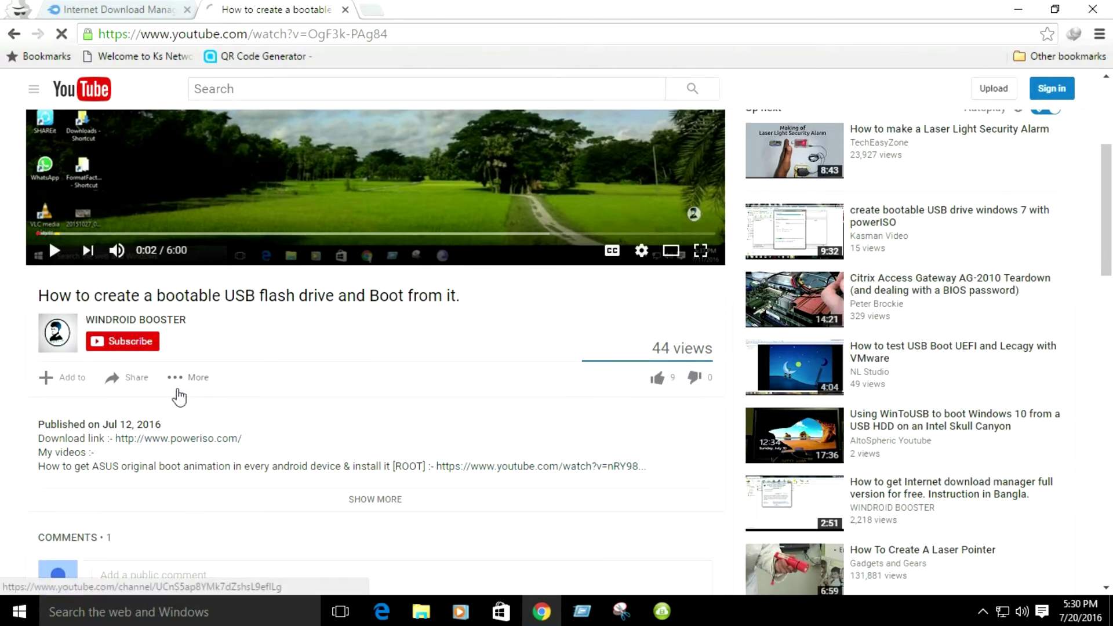
left_click(366, 461)
left_click(376, 499)
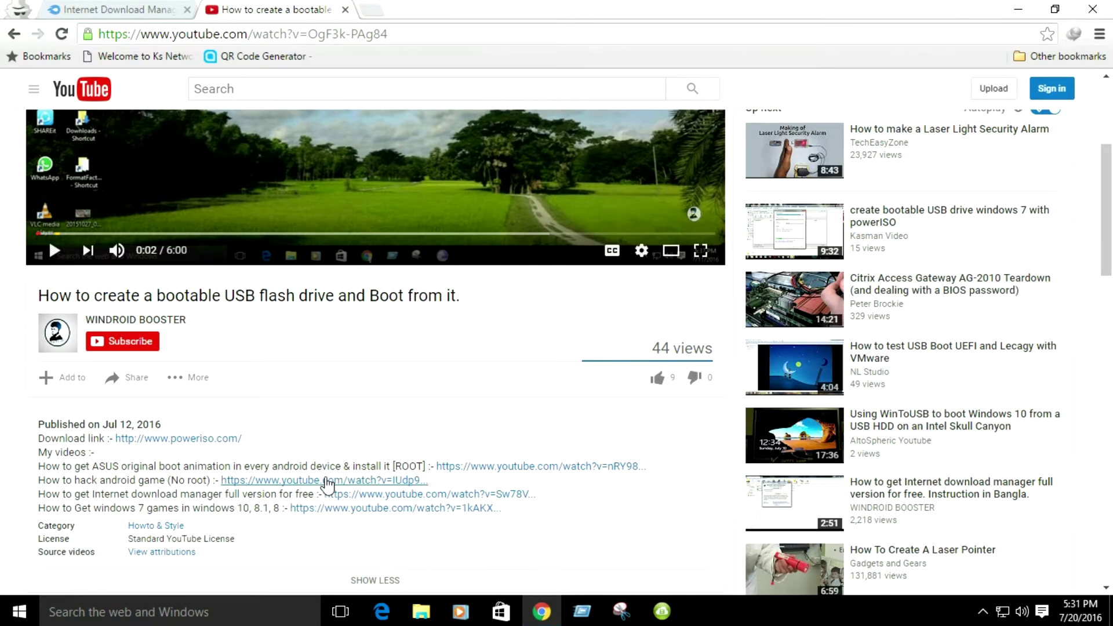
scroll(325, 483, "up", 5)
- Start the MediaFire download of the IDM archive, choosing to show the complete dialog or resume the existing file, and minimize the browser
left_click(93, 9)
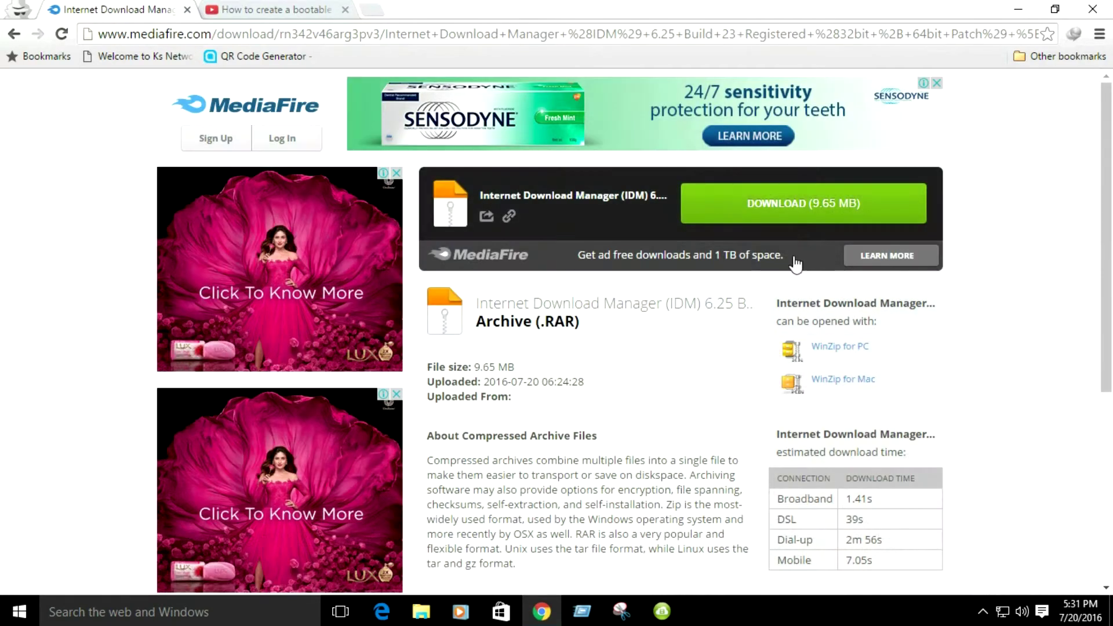
left_click(793, 215)
left_click(794, 209)
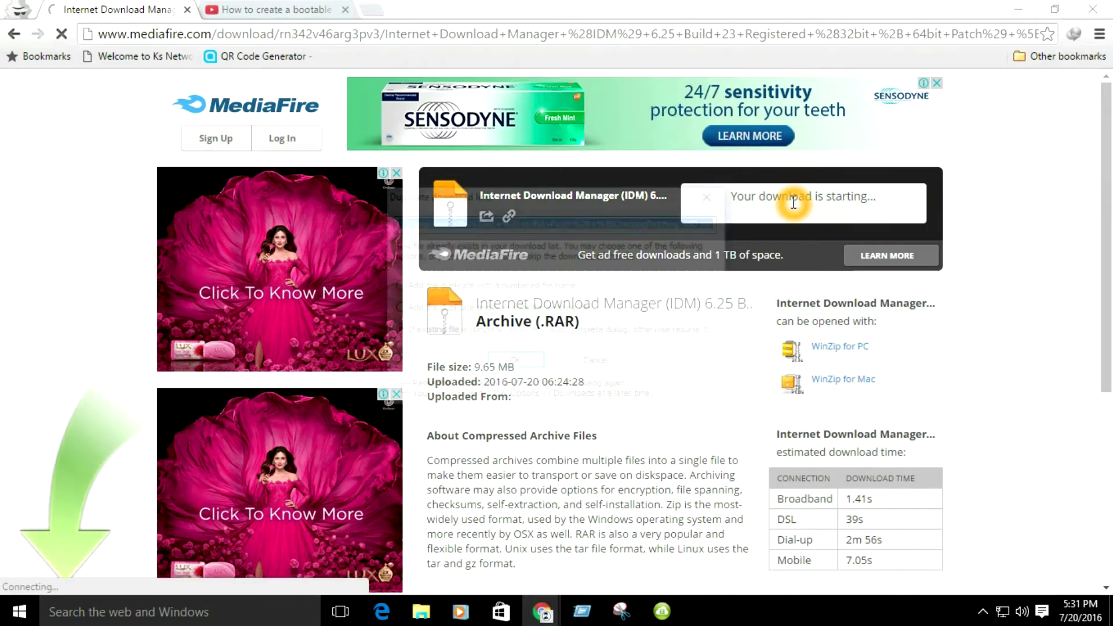
left_click(536, 364)
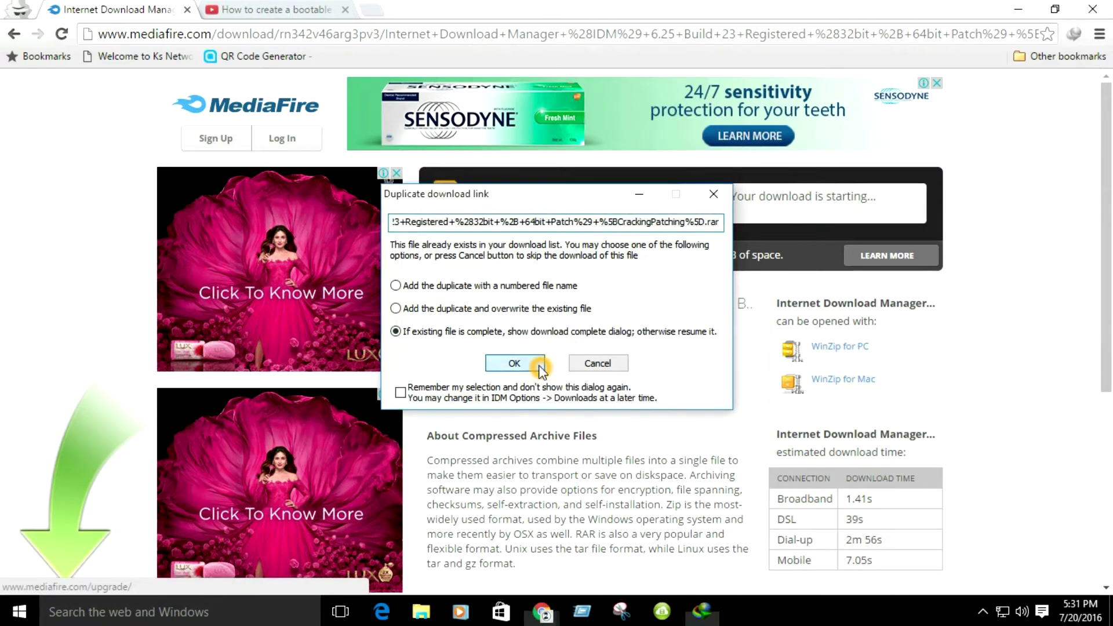
left_click(658, 317)
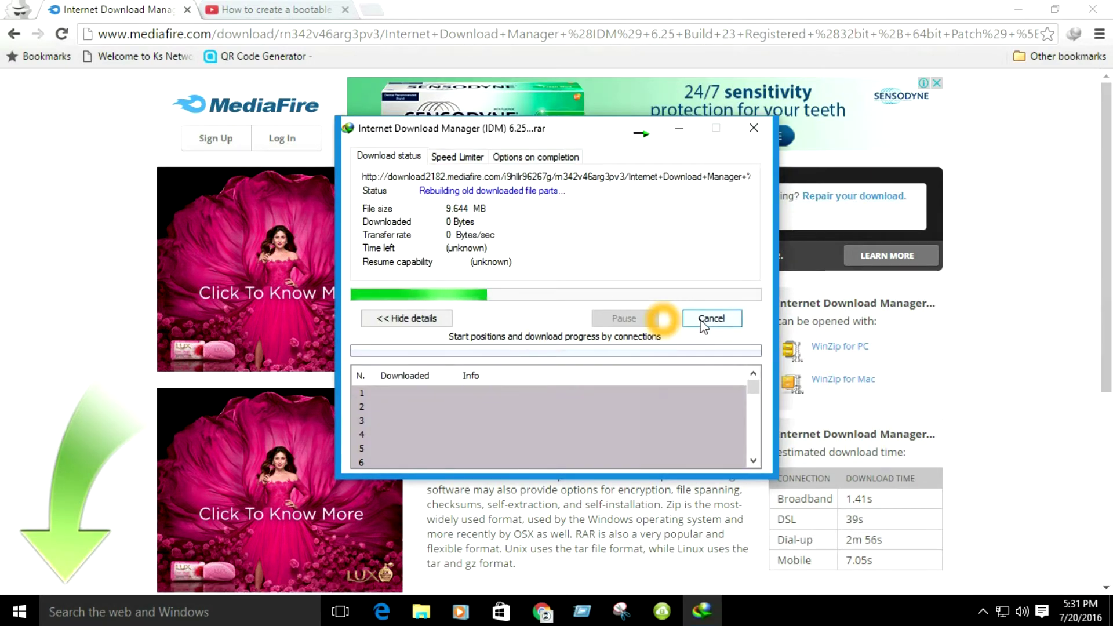
left_click(1024, 7)
left_click(959, 8)
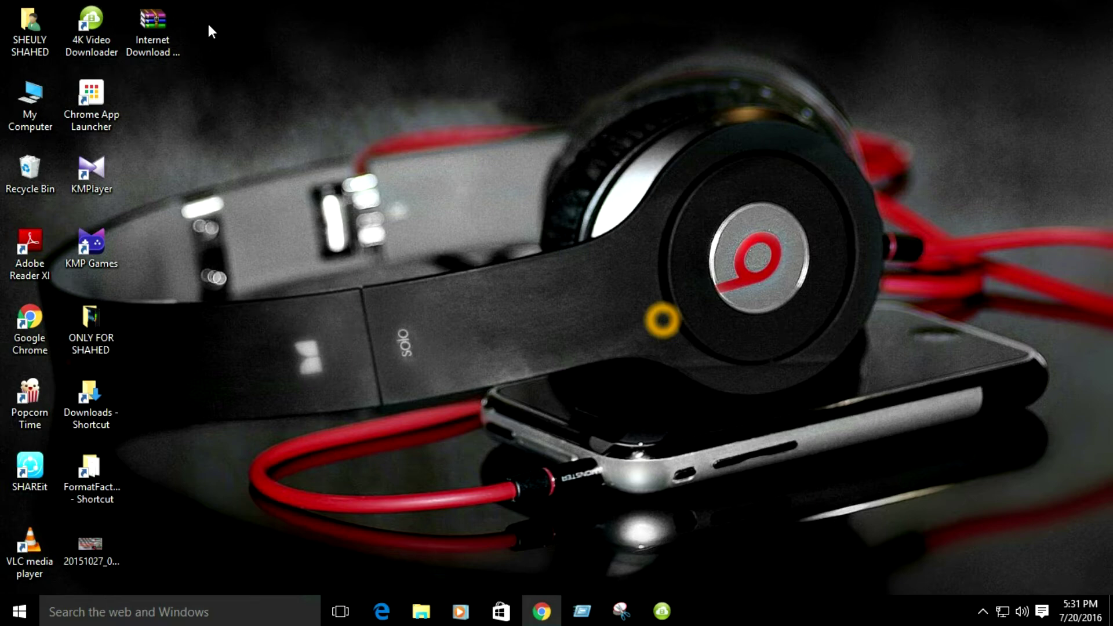
- Extract the Internet Download Manager archive on the desktop into its own named folder and open that folder
right_click(167, 37)
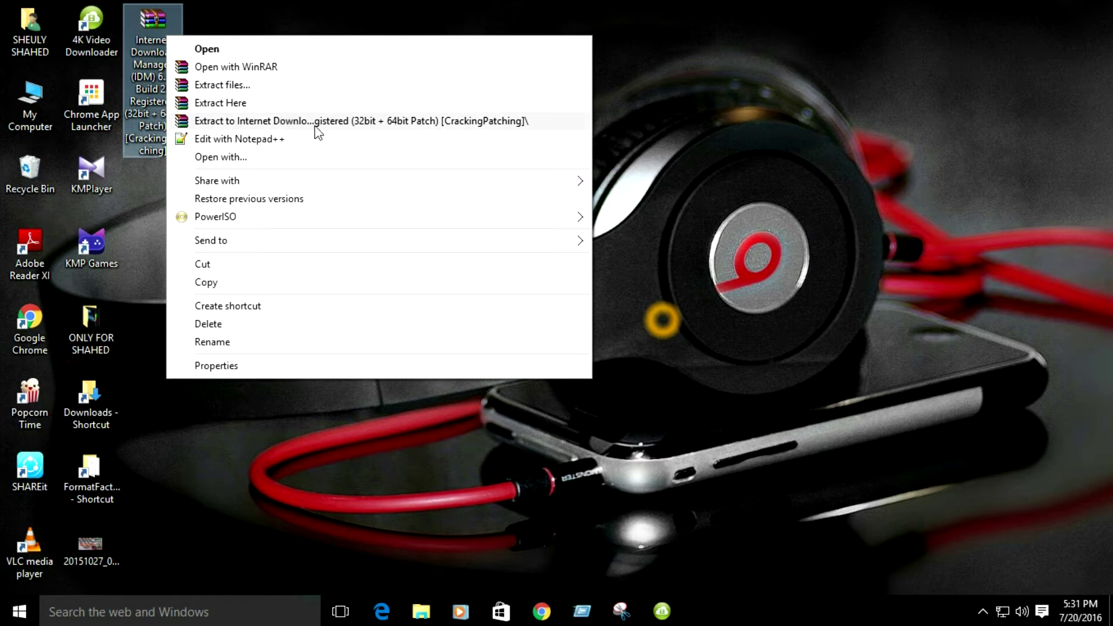
left_click(365, 122)
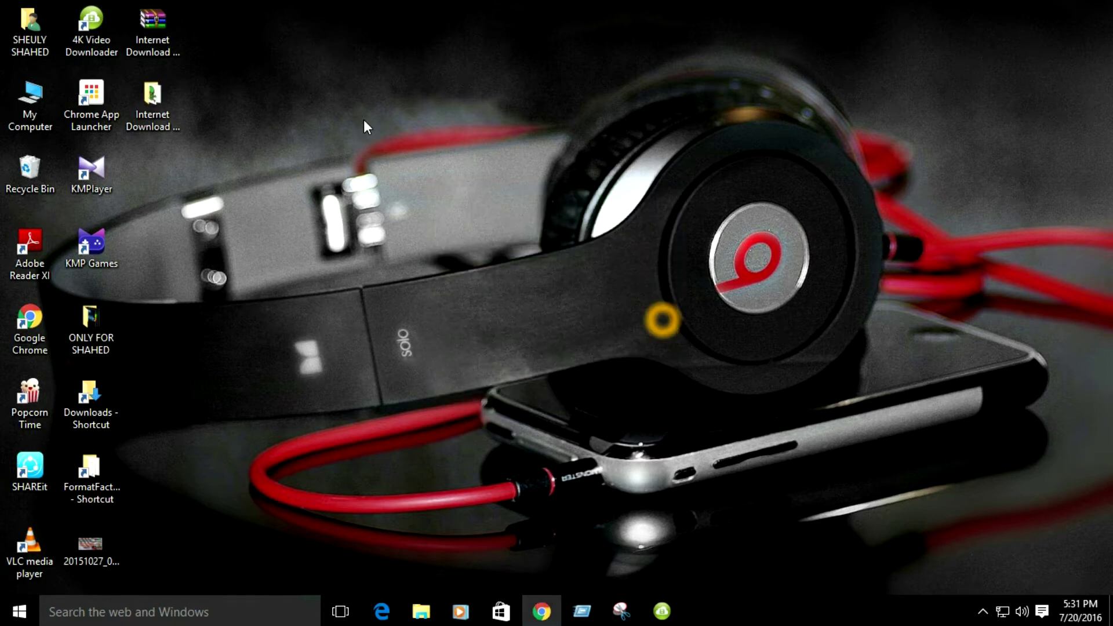
double_click(164, 124)
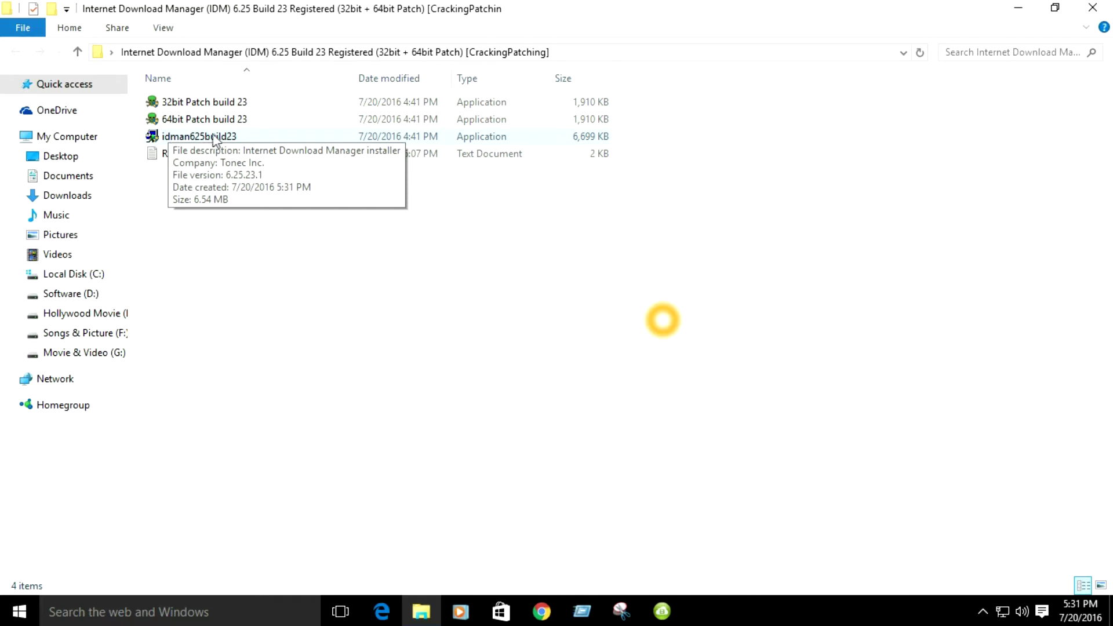
- Install Internet Download Manager with idman625build23, accepting the license terms and keeping the default destination folder and desktop icon
double_click(264, 138)
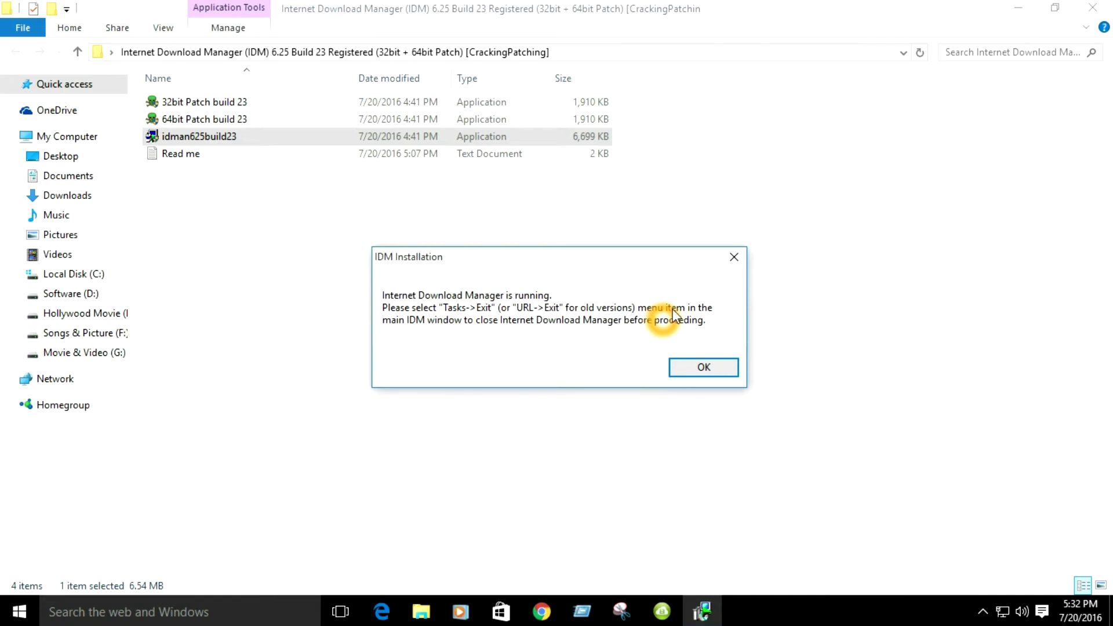
left_click(719, 368)
left_click(613, 428)
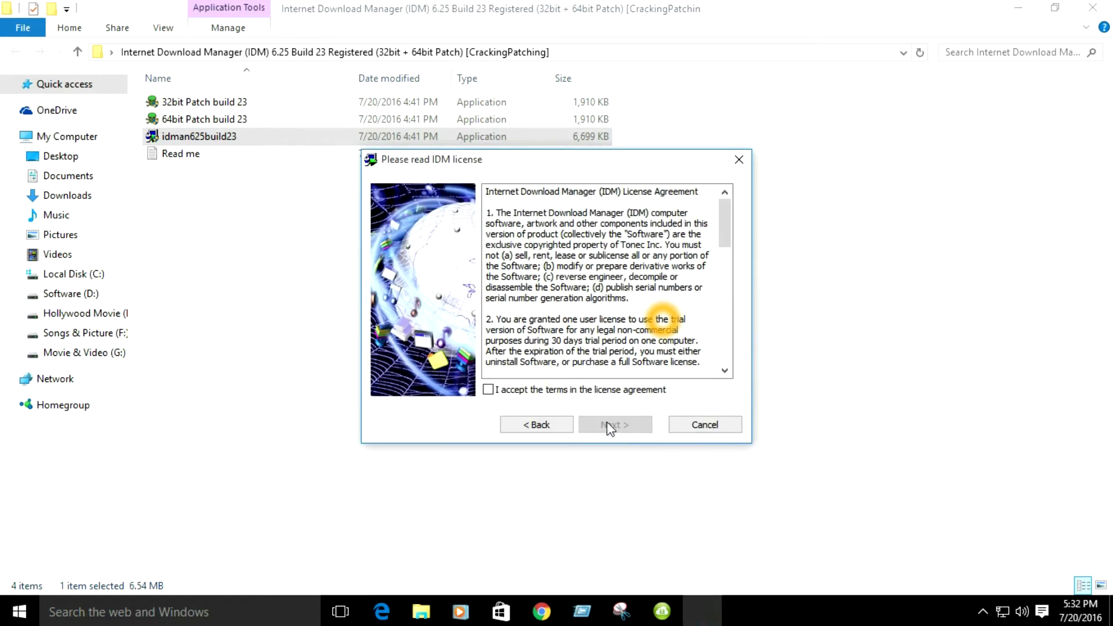
left_click(571, 391)
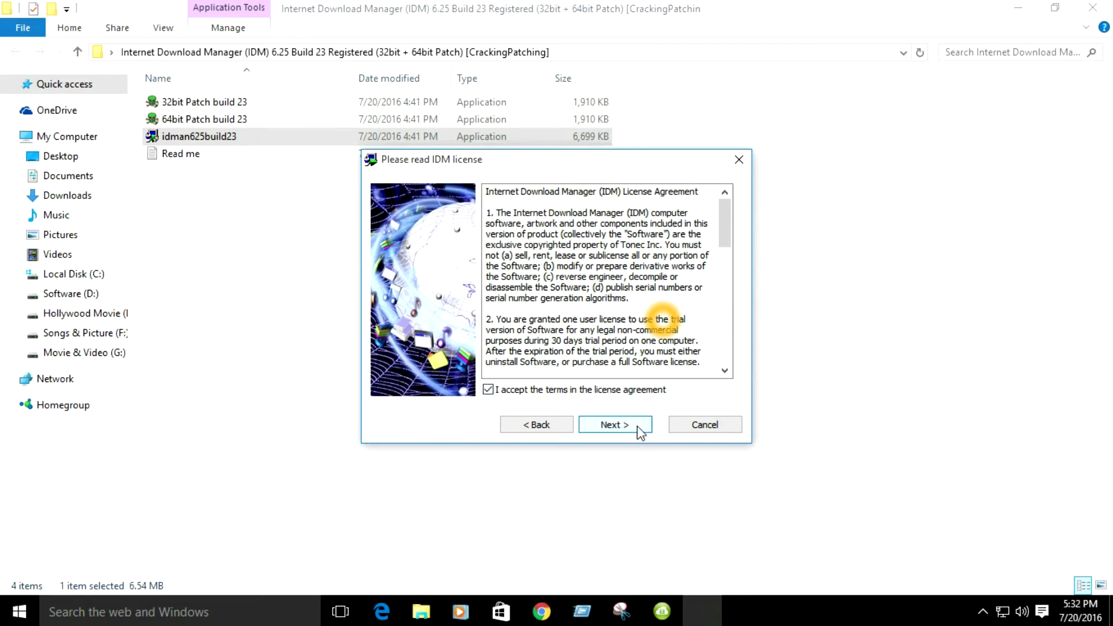
left_click(641, 429)
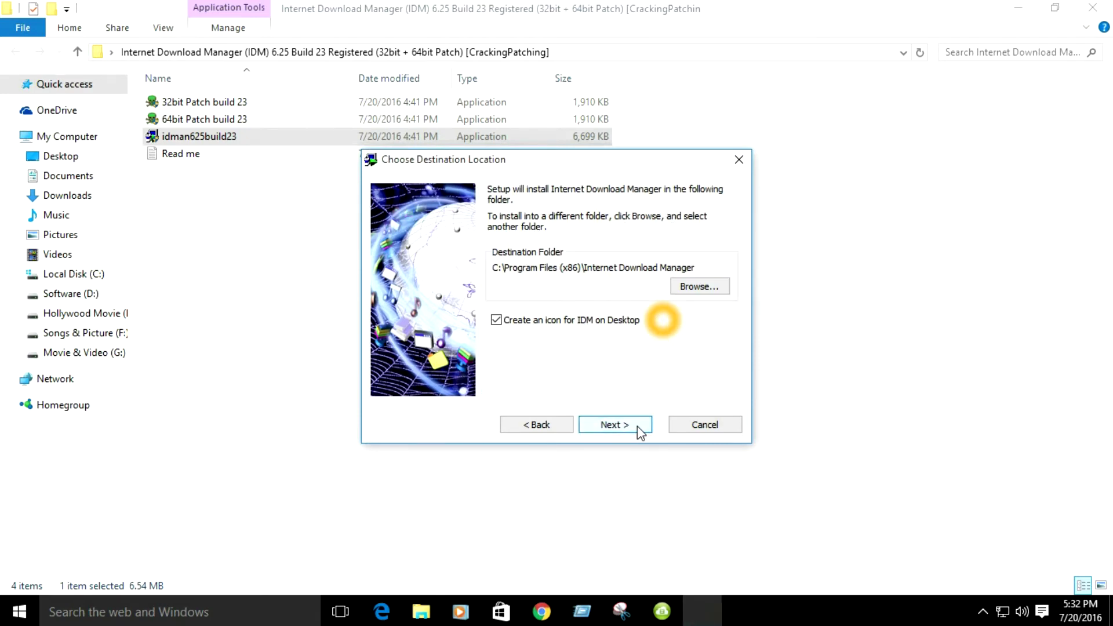
left_click(641, 432)
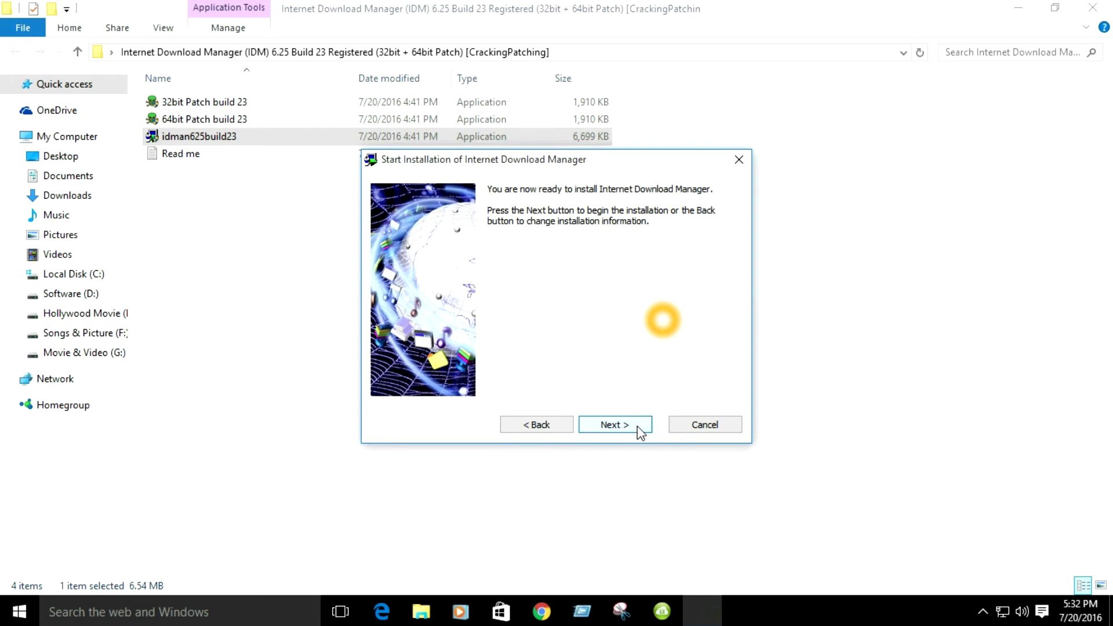
left_click(637, 427)
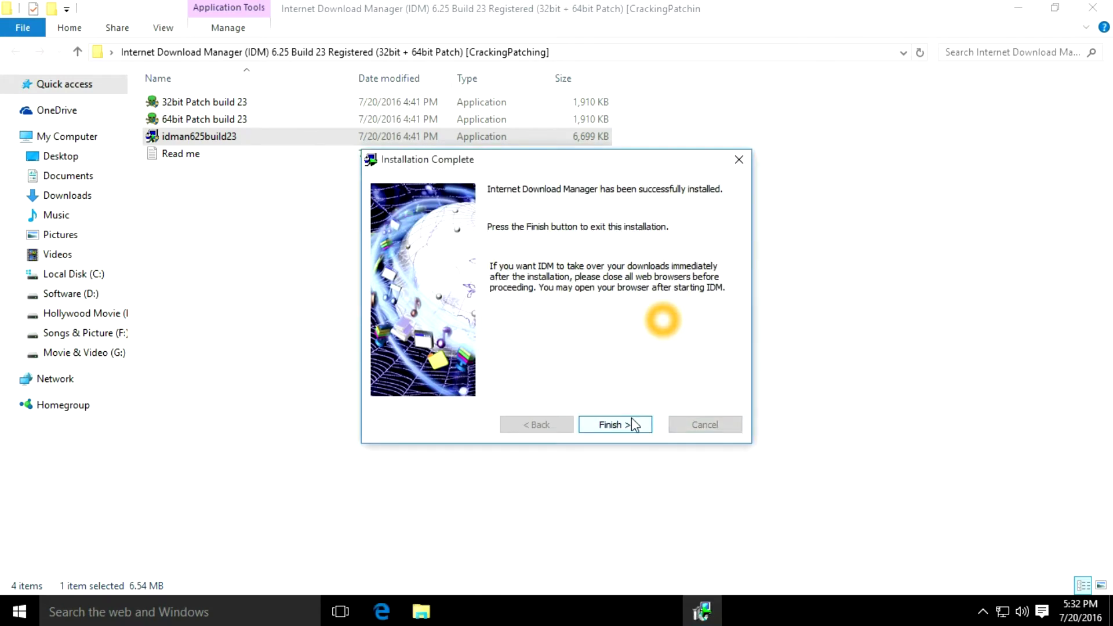
left_click(634, 425)
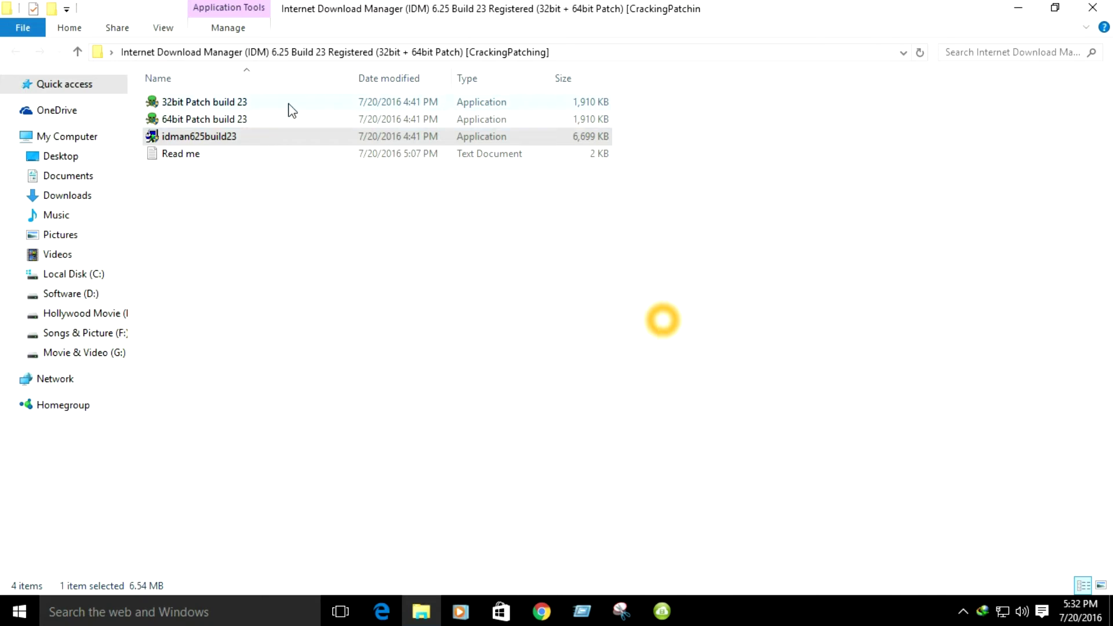
- Check the computer's system type in the properties of My Computer
mouse_move(265, 118)
left_click(1036, 7)
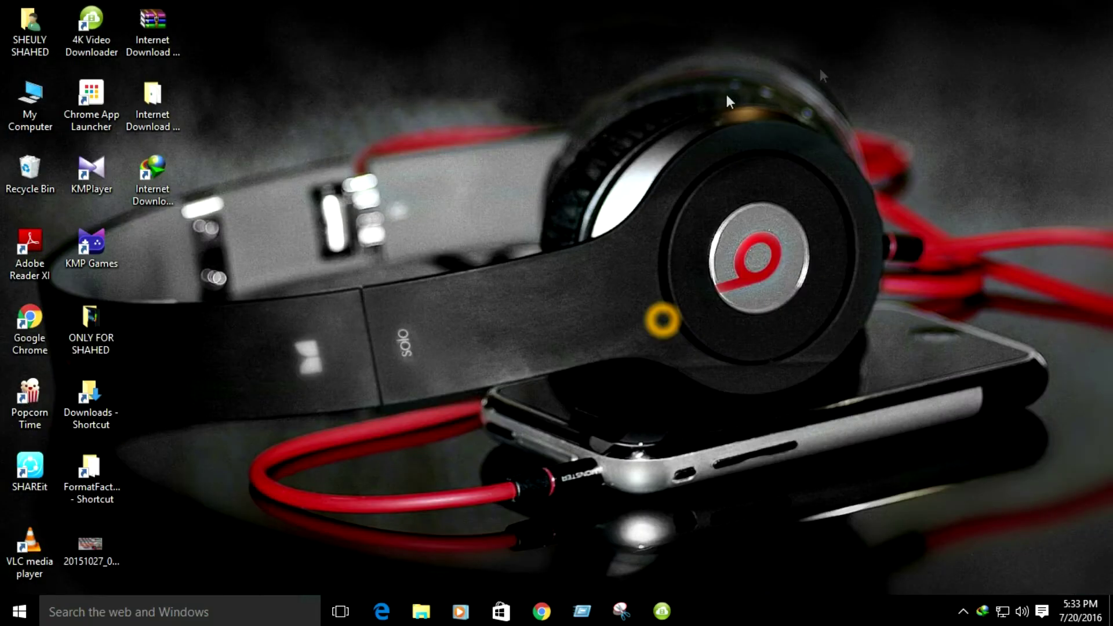
right_click(29, 100)
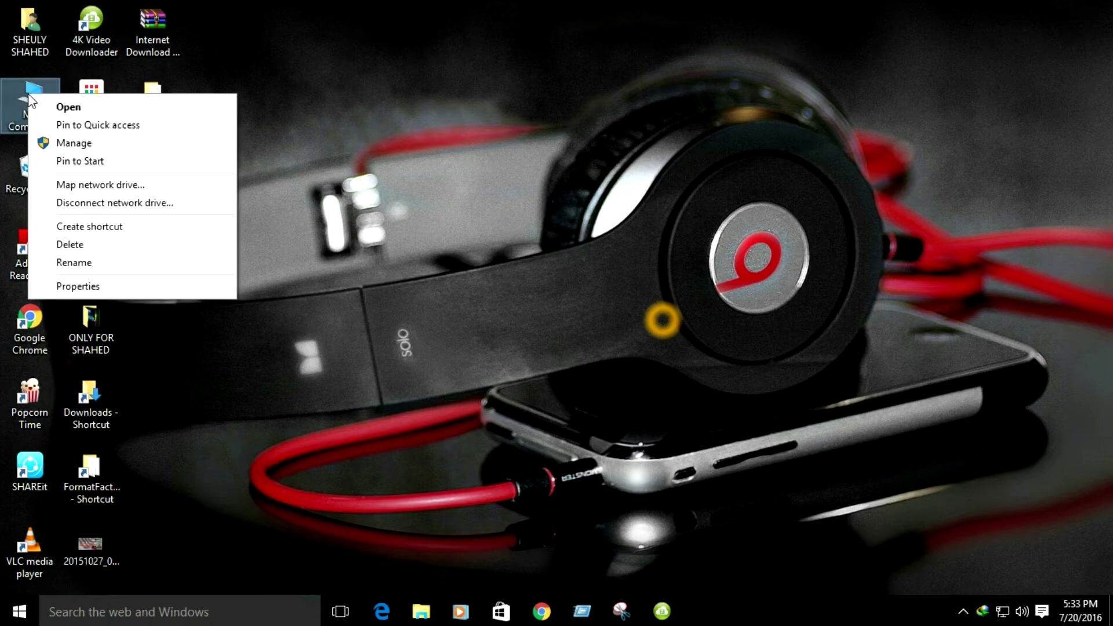
left_click(83, 287)
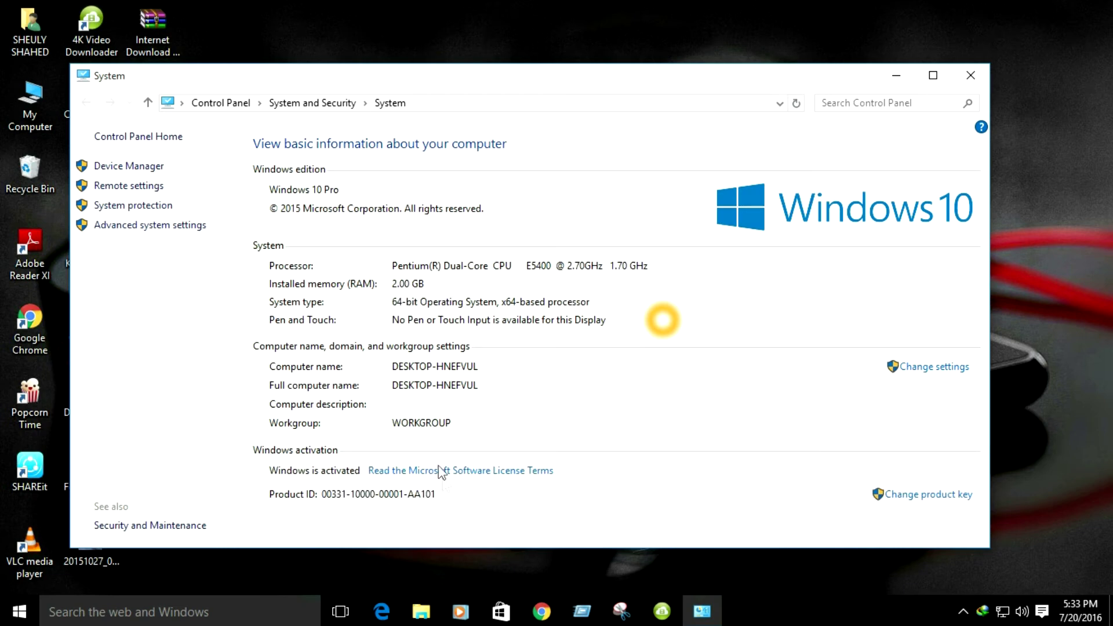
- Return to the extracted folder and exit the Internet Download Manager instance running in the background
left_click(429, 612)
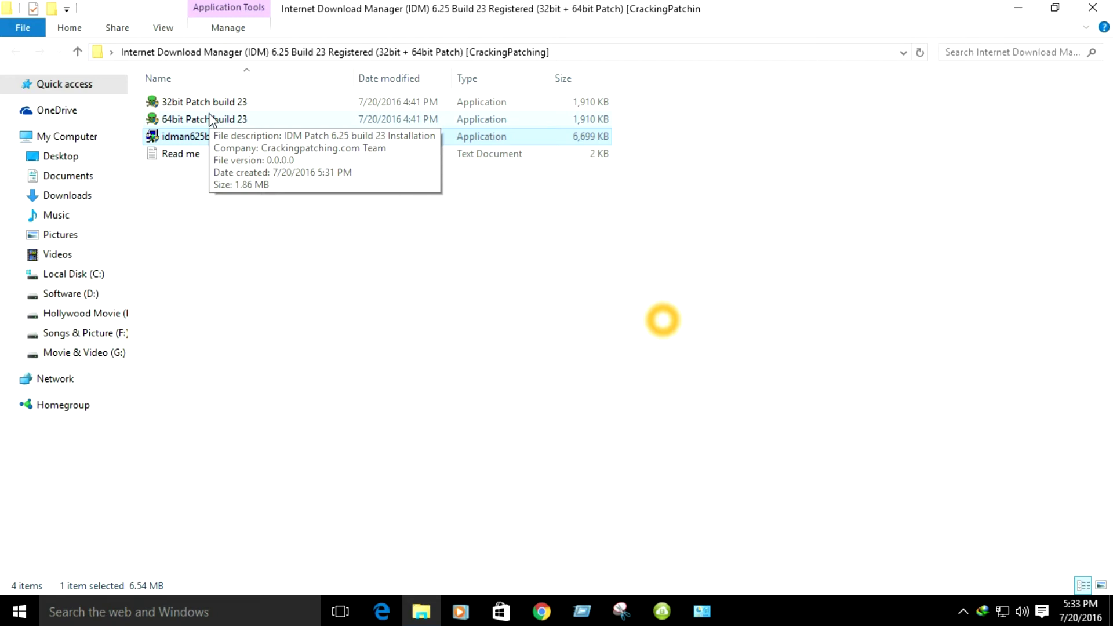
left_click(963, 611)
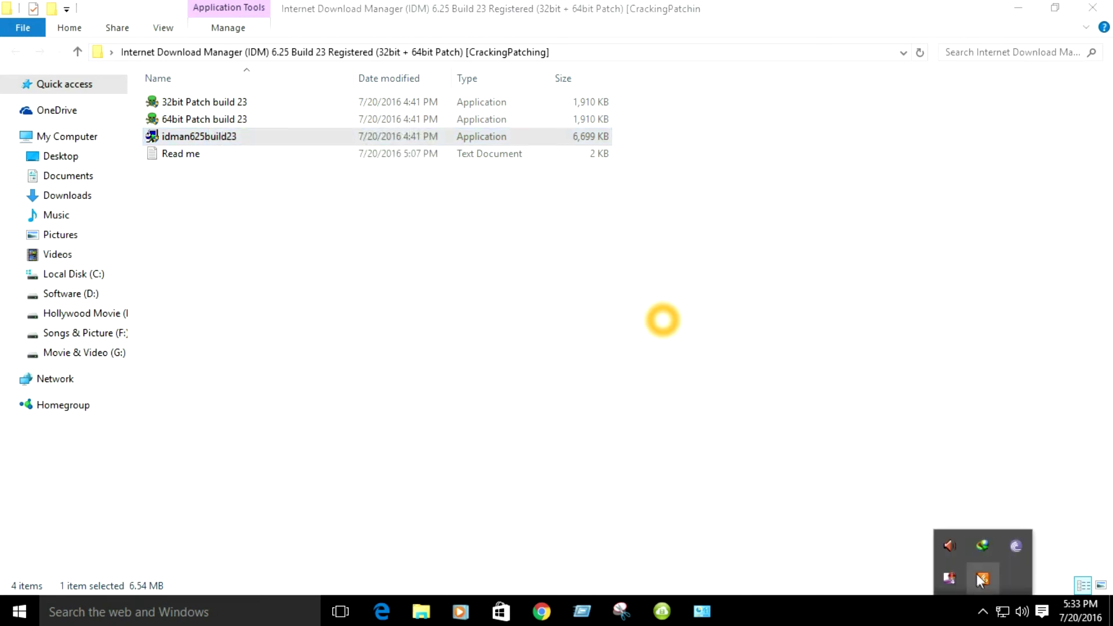
right_click(989, 542)
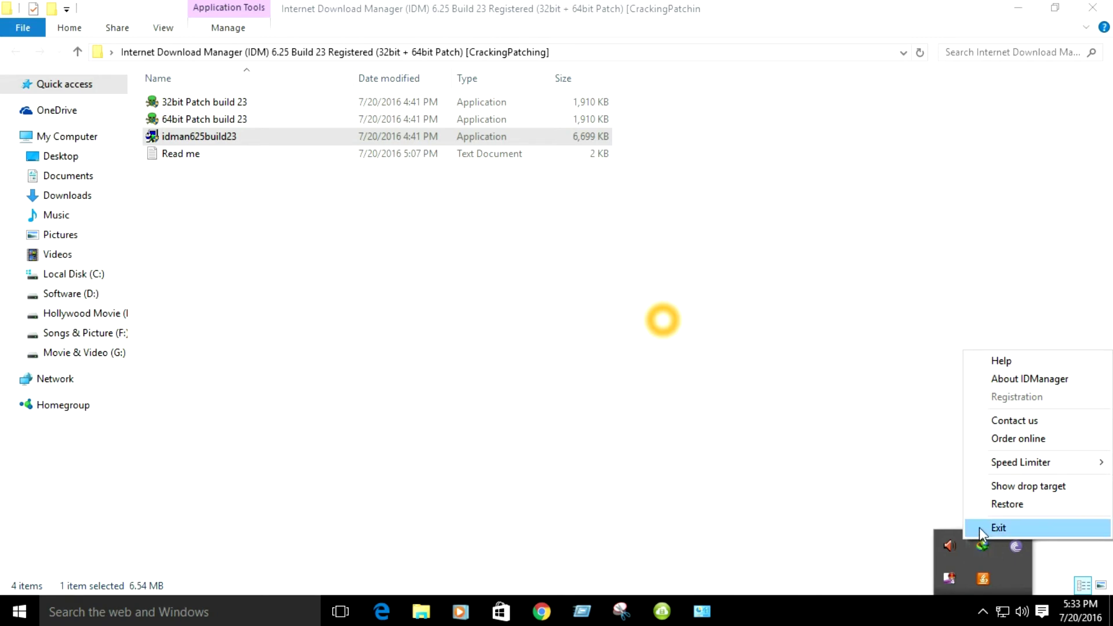
left_click(985, 527)
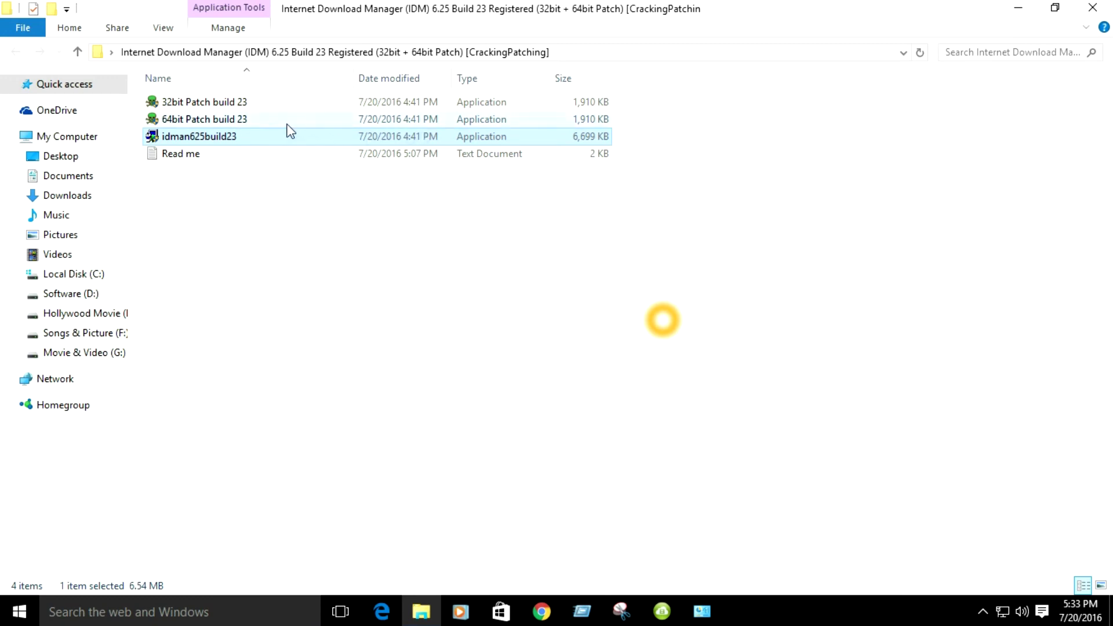
- Run 64bit Patch build 23 through its setup wizard, dismissing the web pages it opens, and close the folder and System windows
left_click(200, 118)
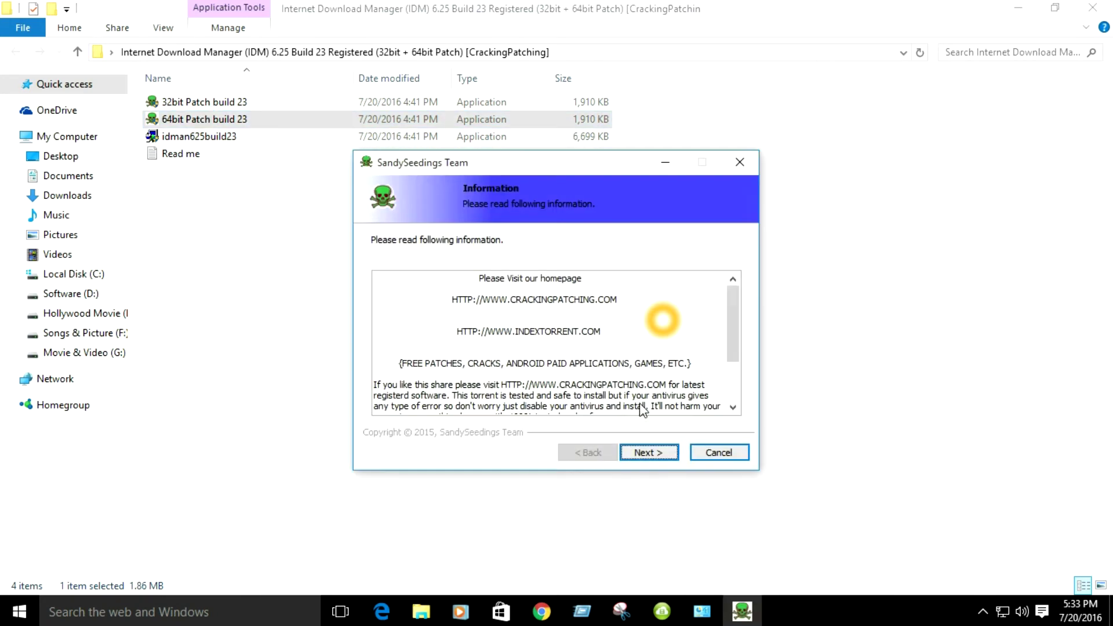
left_click(648, 454)
left_click(647, 454)
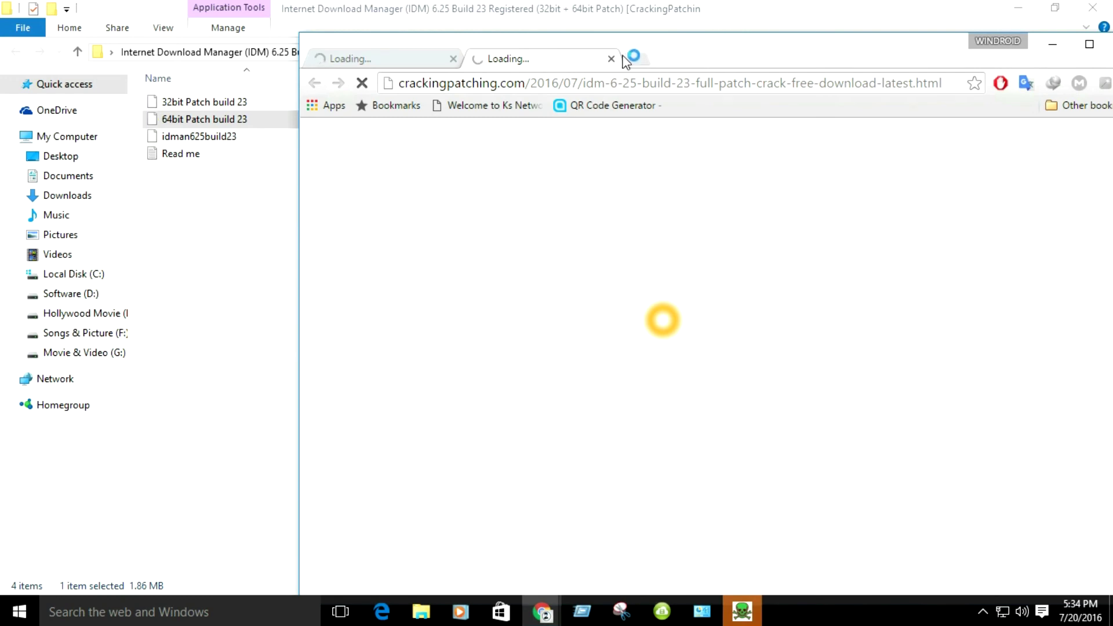
left_click(611, 58)
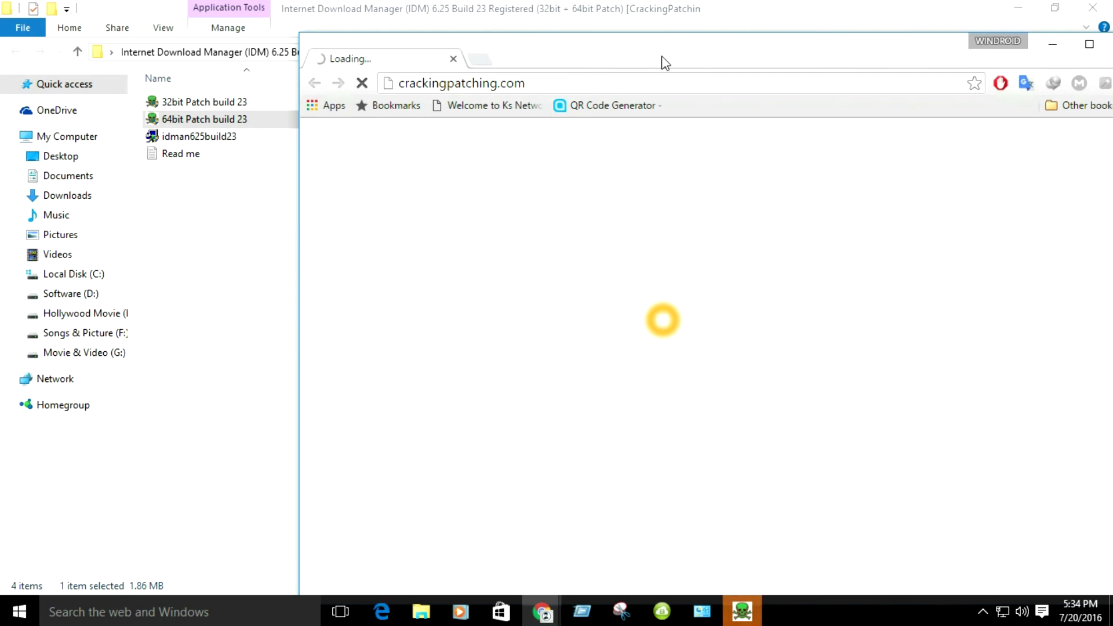
left_click(1053, 45)
left_click(647, 453)
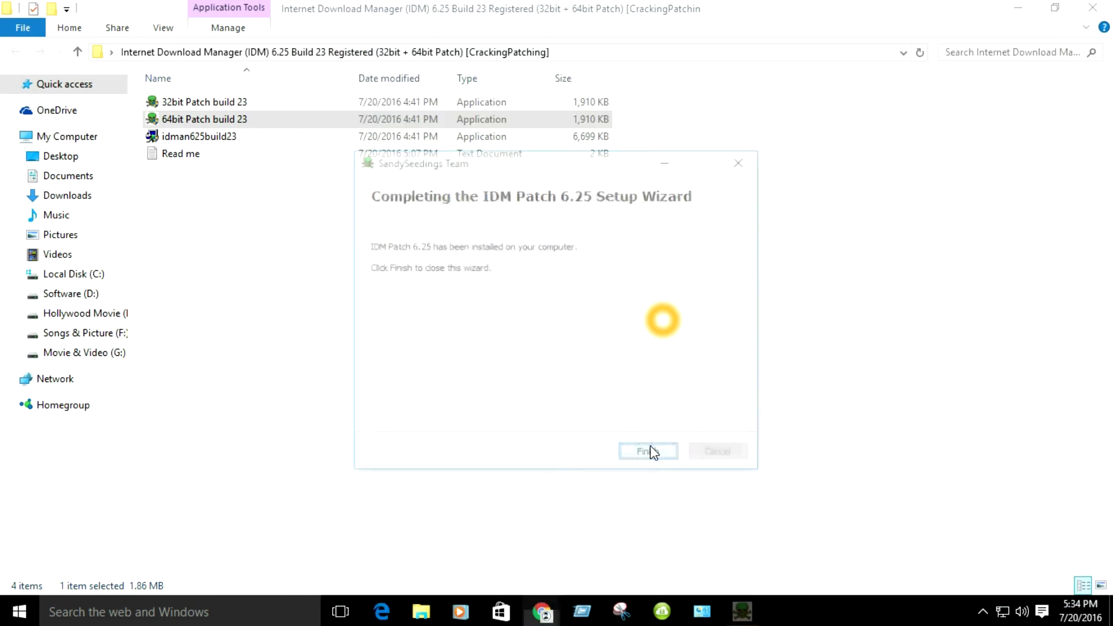
left_click(1093, 8)
left_click(972, 74)
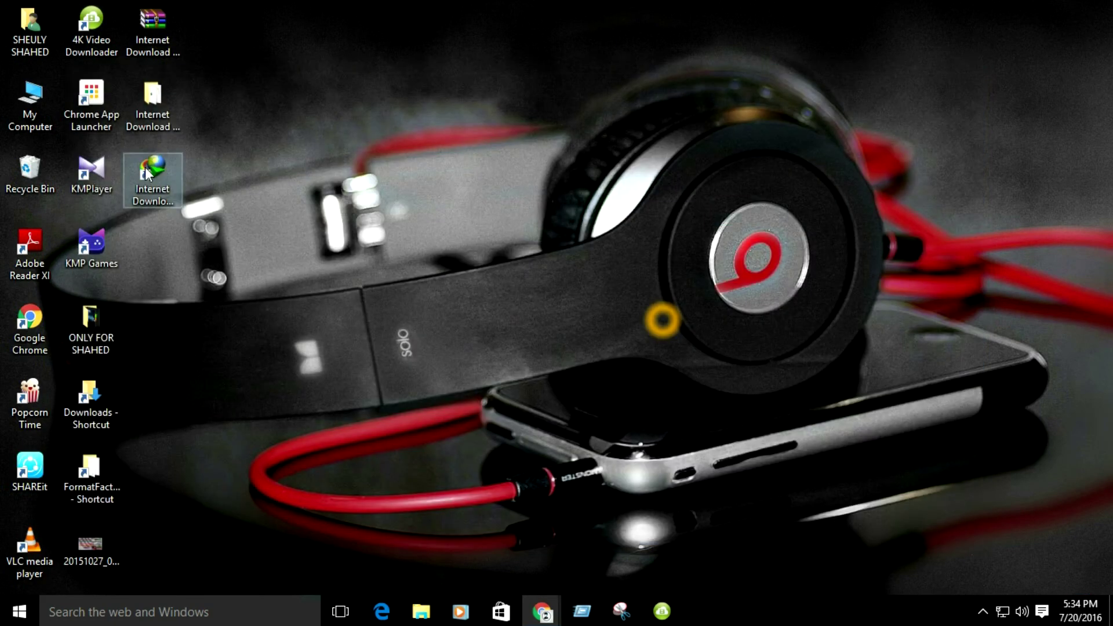
- Launch Internet Download Manager from the desktop, check its version and license details in the About IDM dialog, and close the program
right_click(146, 168)
left_click(157, 179)
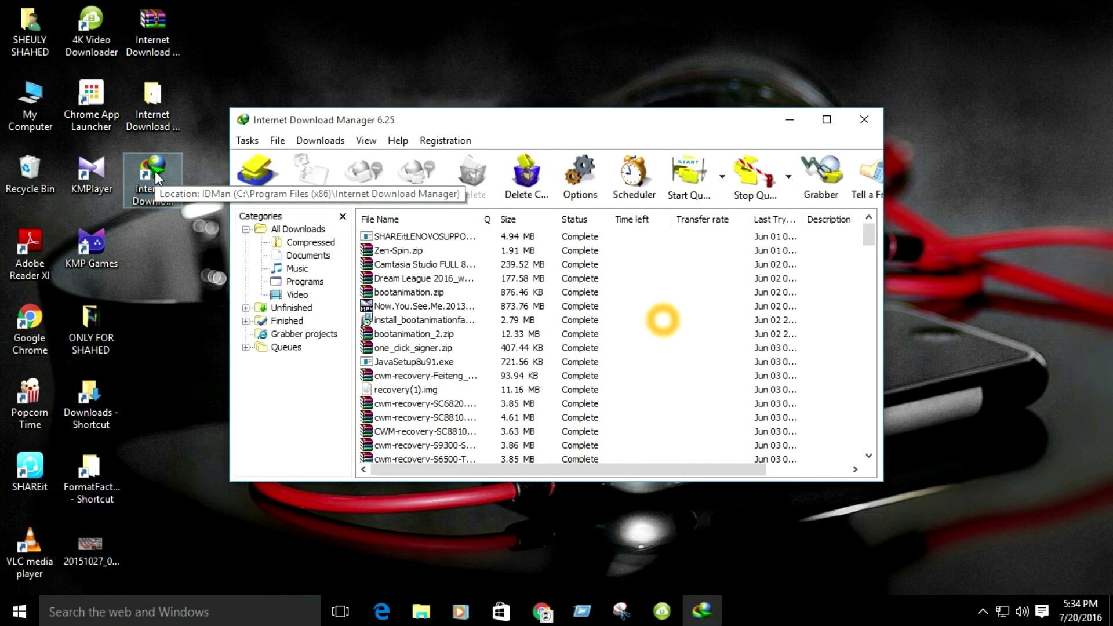
left_click(406, 140)
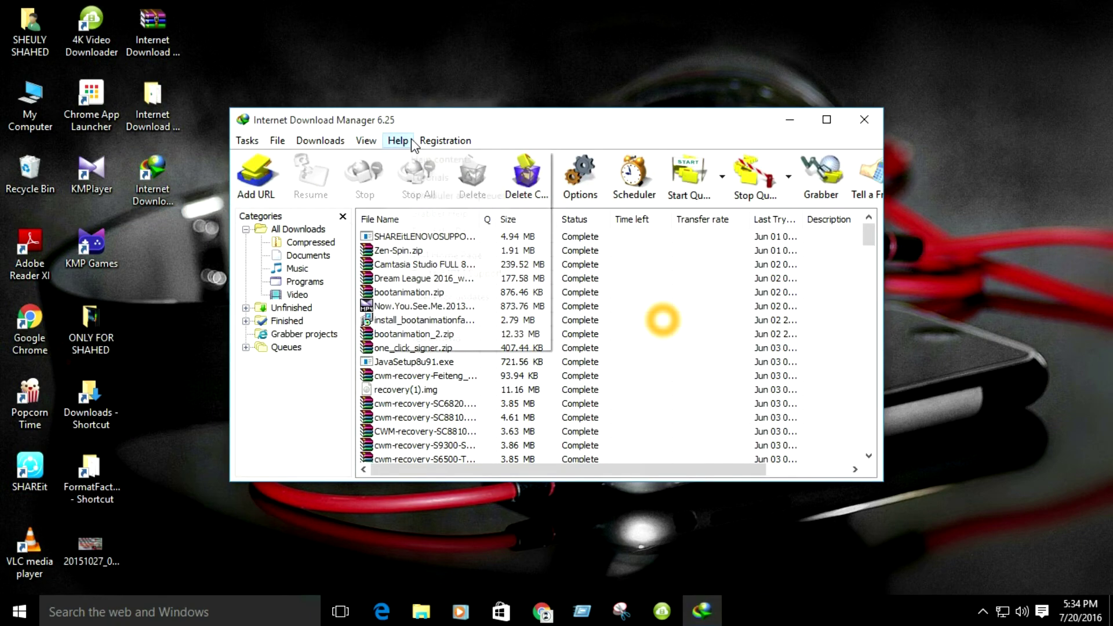
mouse_move(443, 140)
mouse_move(398, 140)
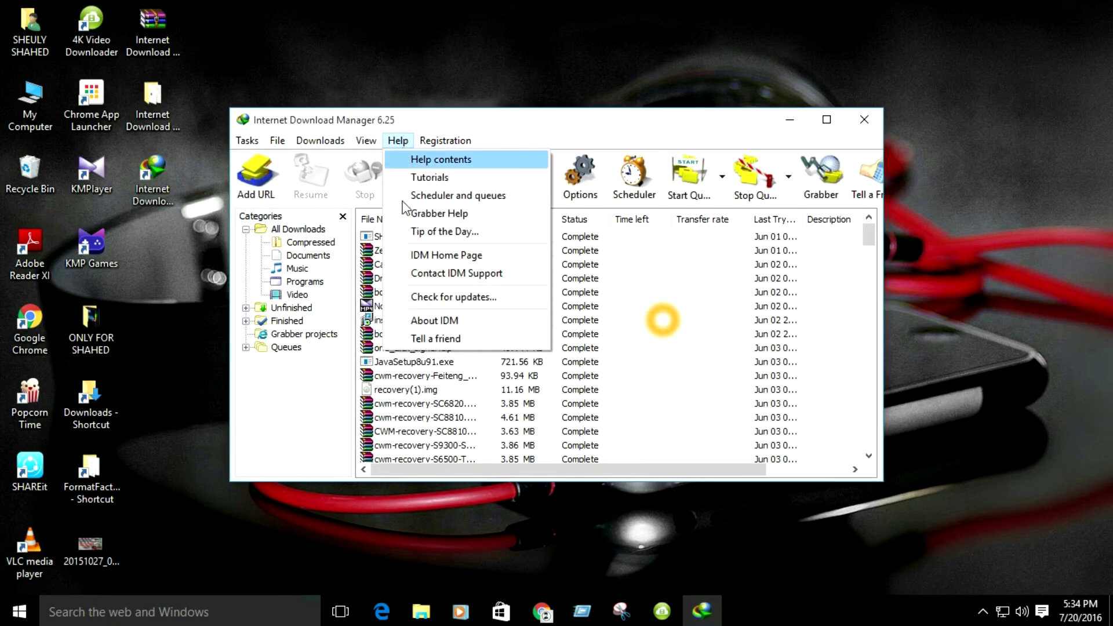
left_click(425, 319)
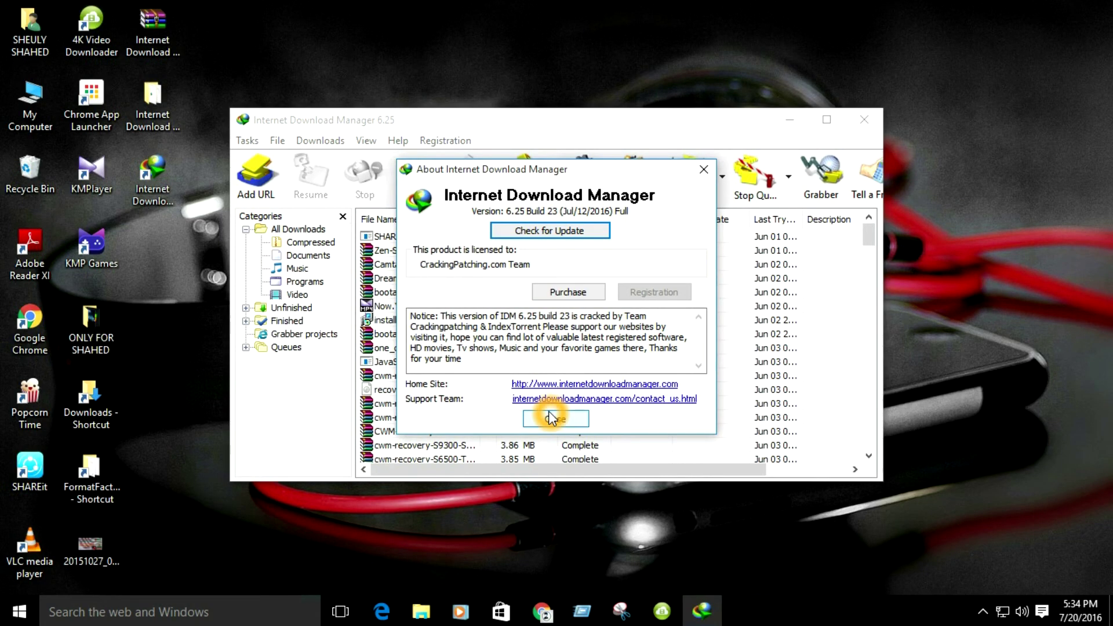
left_click(551, 417)
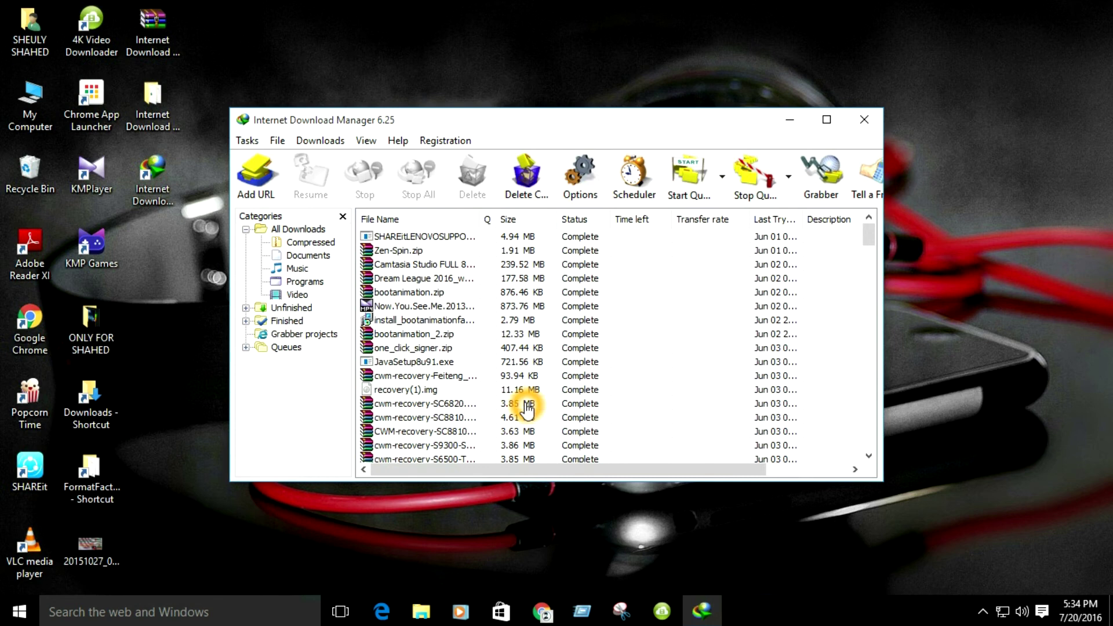
left_click(863, 120)
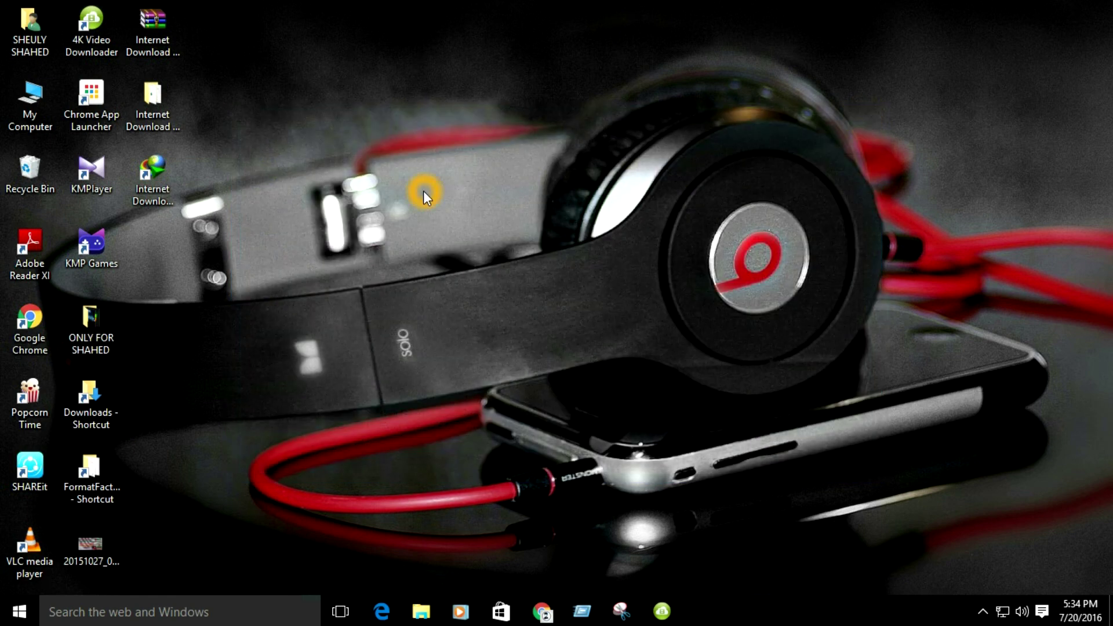